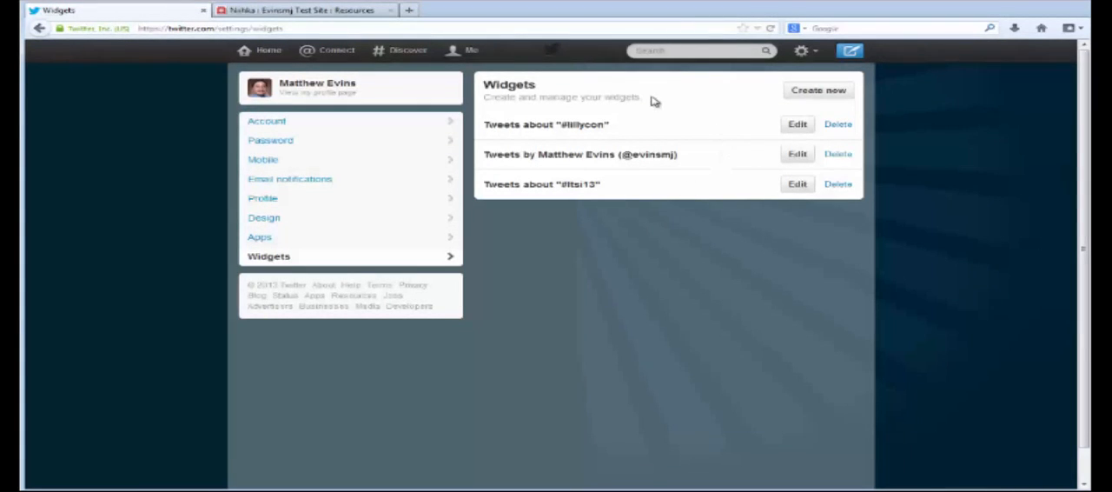
# - Start creating a new Twitter widget with Search as its timeline source
pyautogui.click(821, 91)
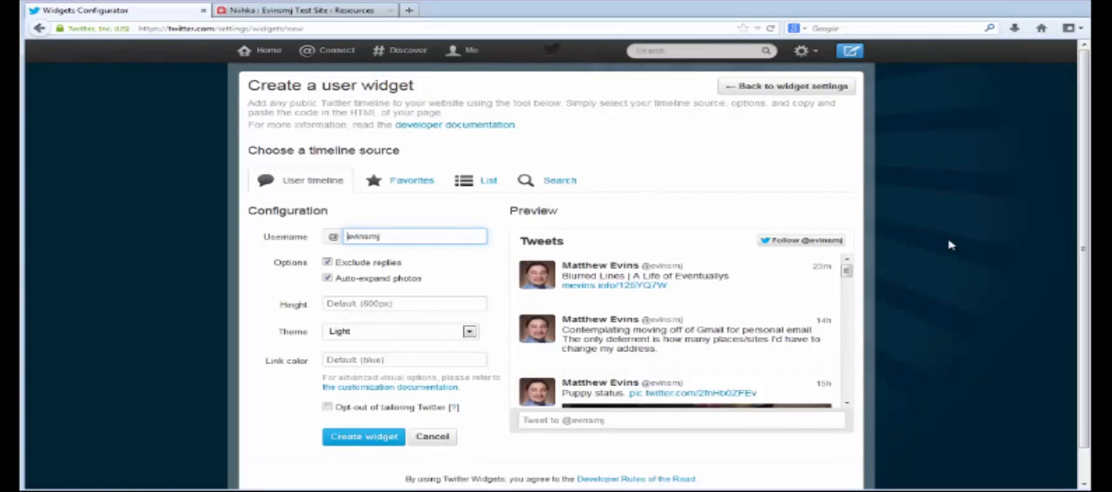
pyautogui.scroll(-1, 556, 211)
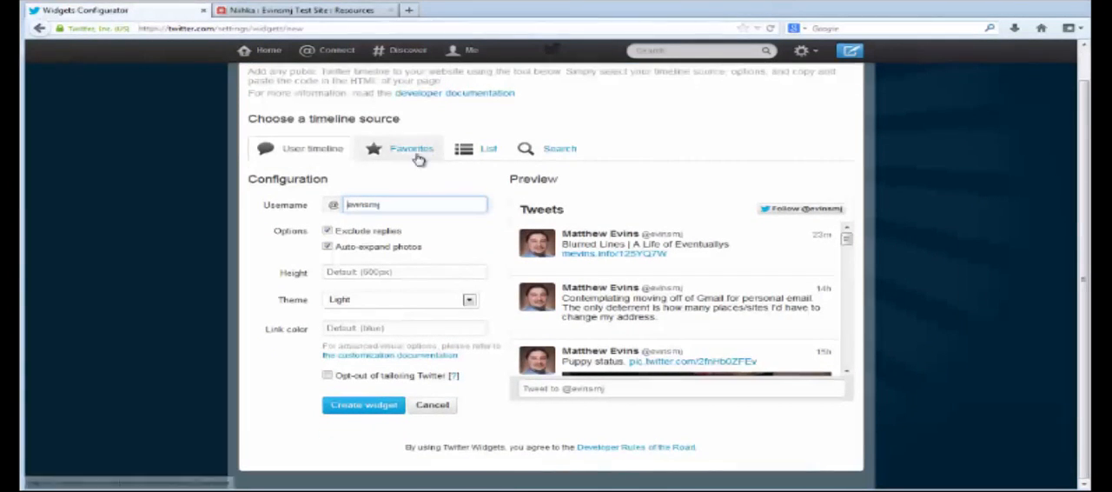
pyautogui.click(559, 154)
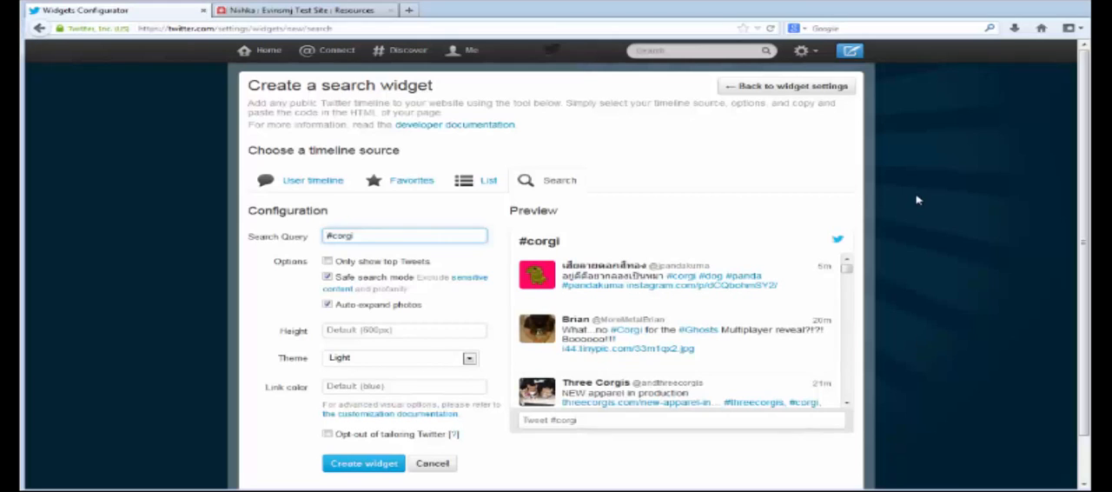
pyautogui.scroll(-1, 917, 200)
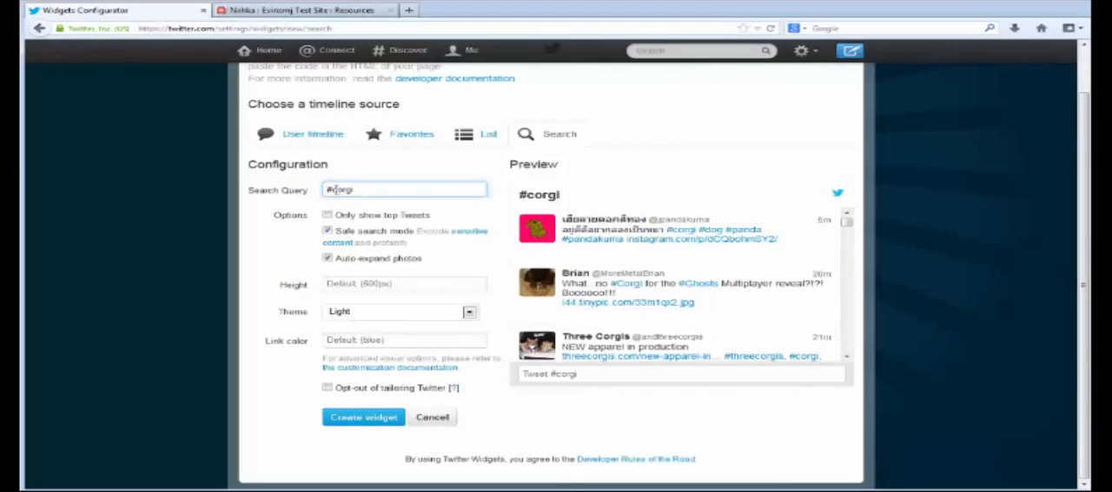
# - Set the widget's search query to #IMS201MiamiU and create the widget
pyautogui.moveTo(331, 190); pyautogui.dragTo(376, 190)
pyautogui.press('BackSpace')
pyautogui.write('MS201MiamiU')
pyautogui.click(273, 258)
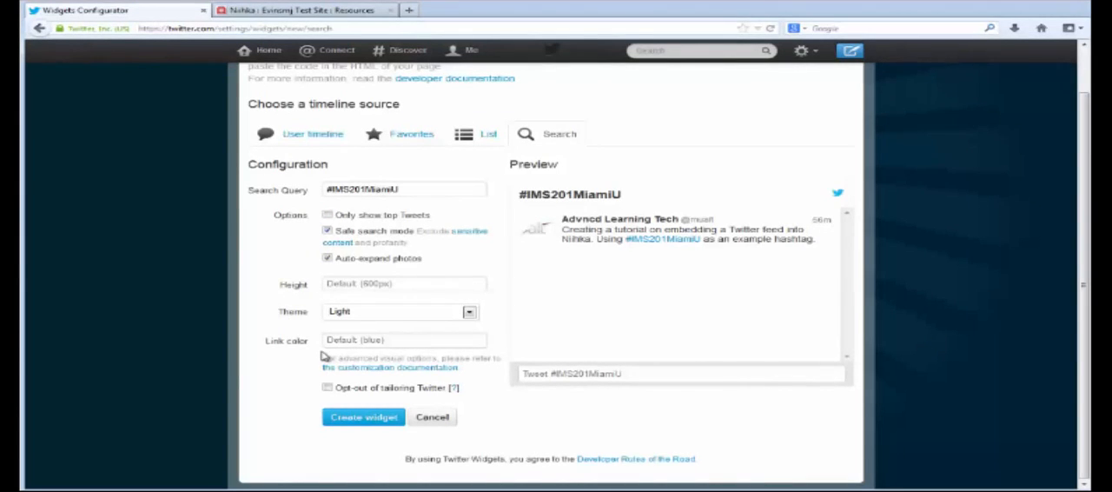
pyautogui.click(375, 419)
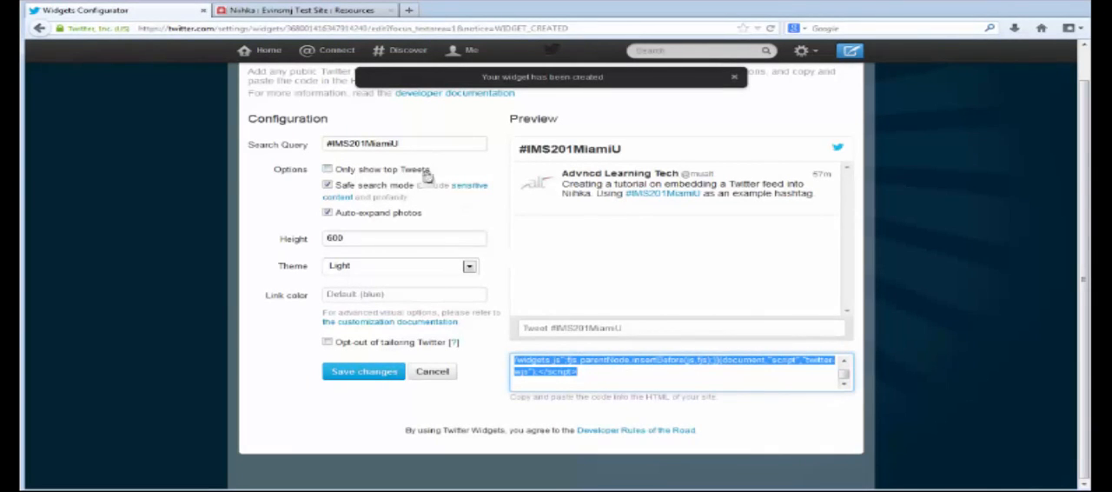
# - Switch to the Niihka test site and start a new HTML page in its top-level Resources folder
pyautogui.click(252, 10)
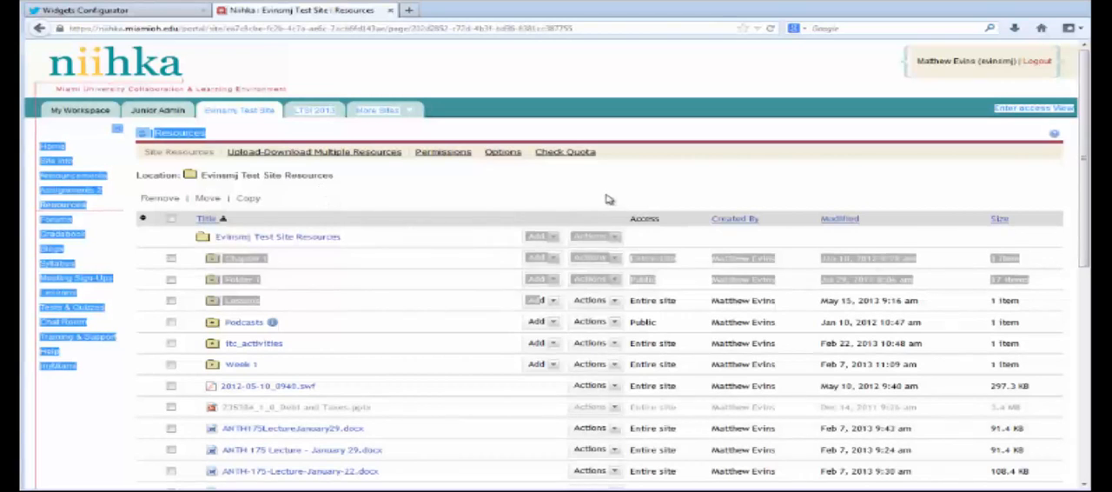
pyautogui.click(52, 147)
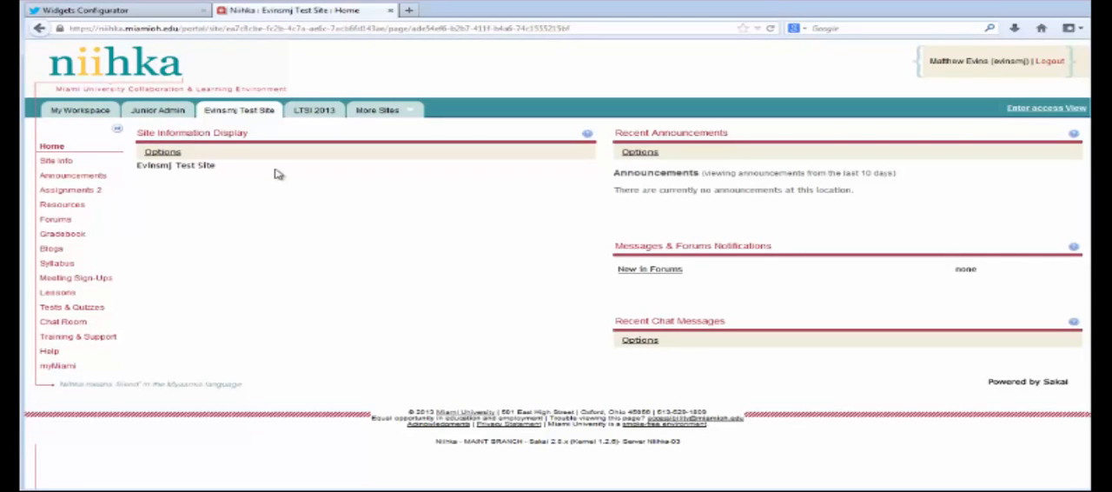
pyautogui.click(74, 208)
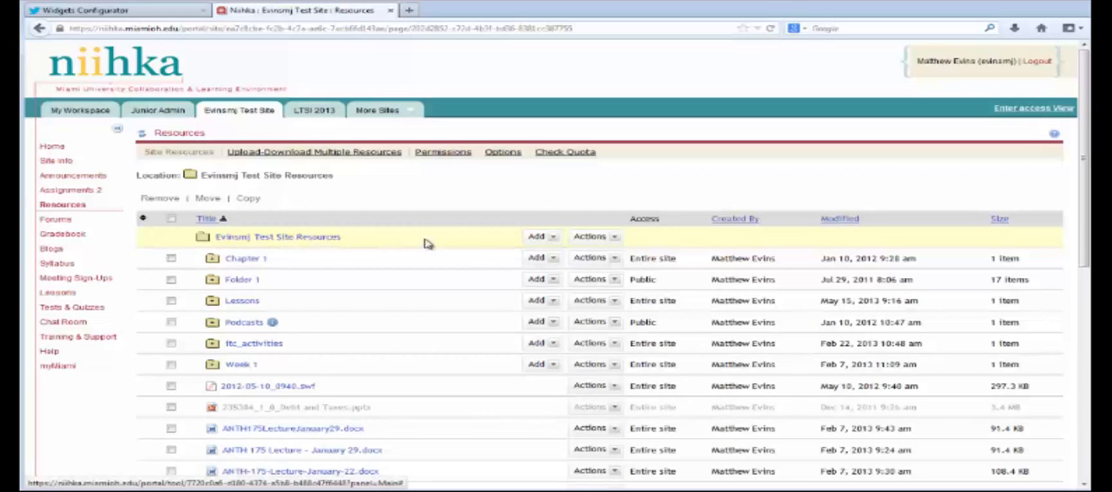
pyautogui.click(551, 238)
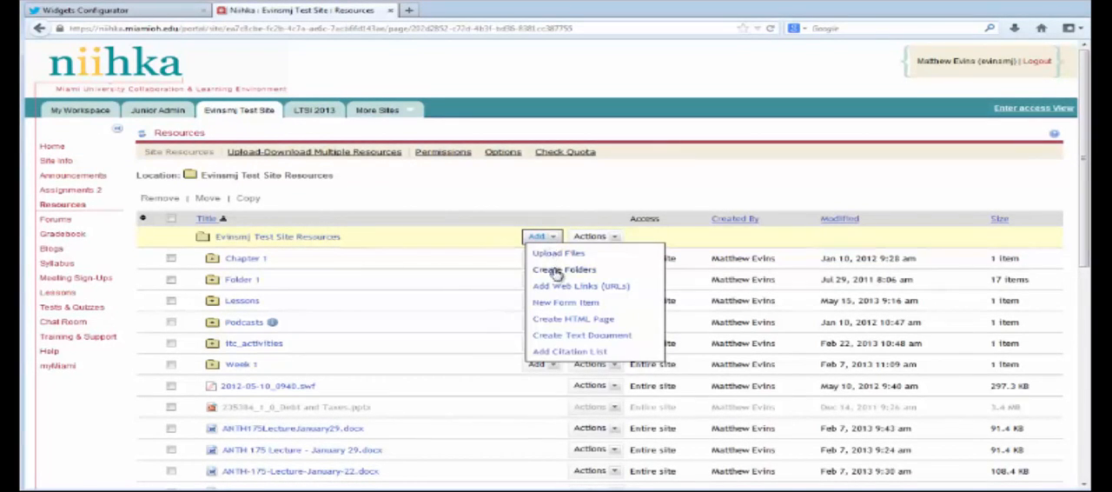
pyautogui.click(591, 322)
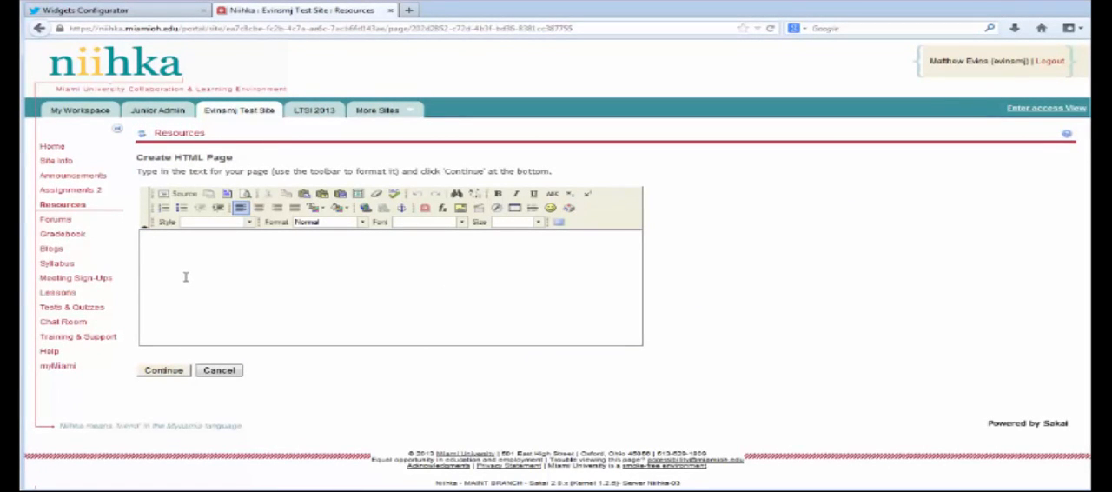
# - Paste the Twitter widget's embed code into the page's HTML source and continue to the page properties
pyautogui.click(187, 197)
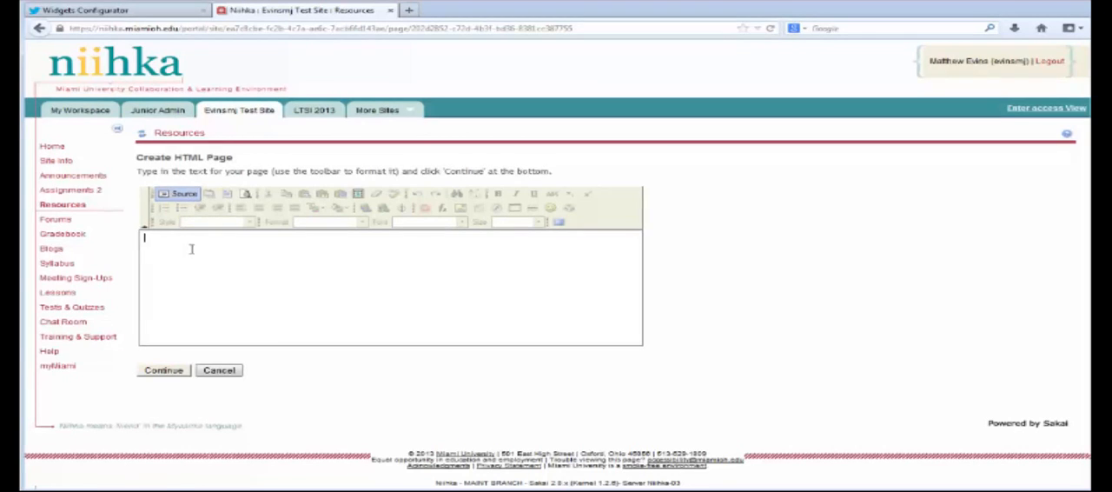
pyautogui.hotkey('ctrl', 'v')
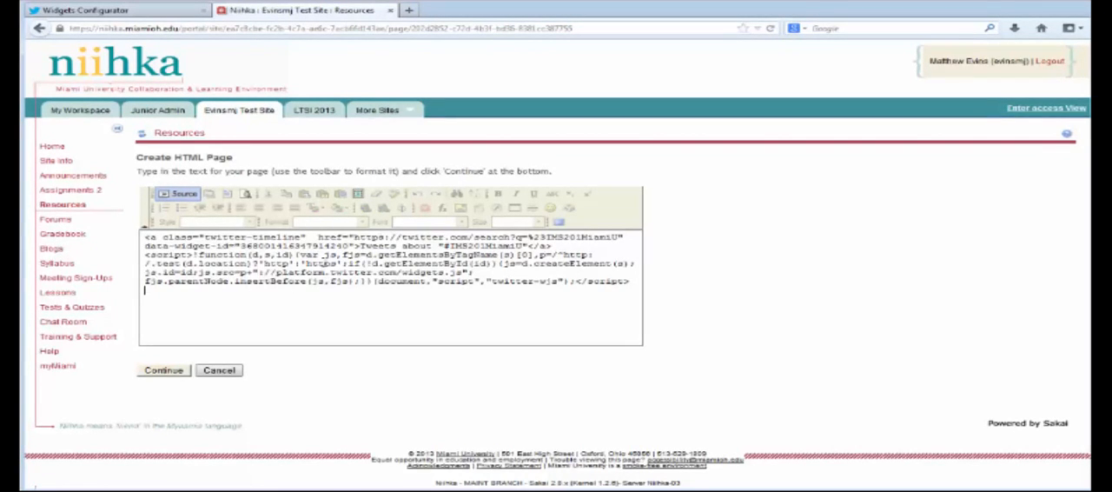
pyautogui.click(174, 370)
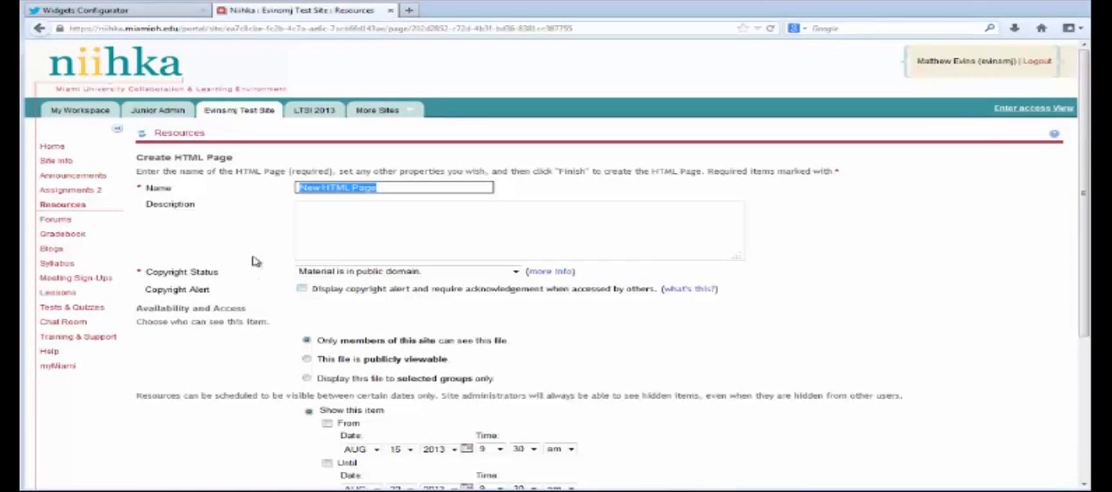
# - Name the HTML page Twitter Feed and finish creating it
pyautogui.write('Twitter Feed')
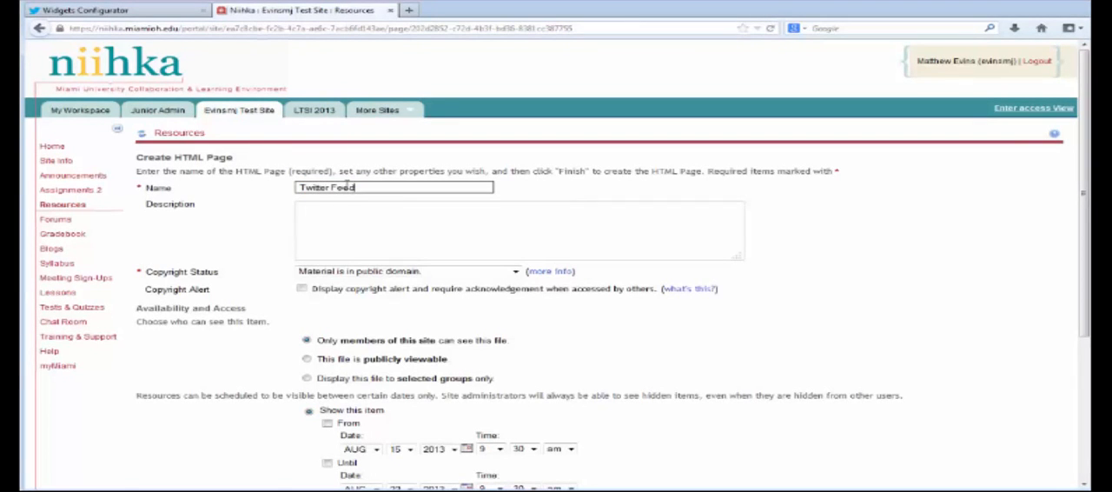
pyautogui.click(213, 367)
pyautogui.scroll(-3, 215, 354)
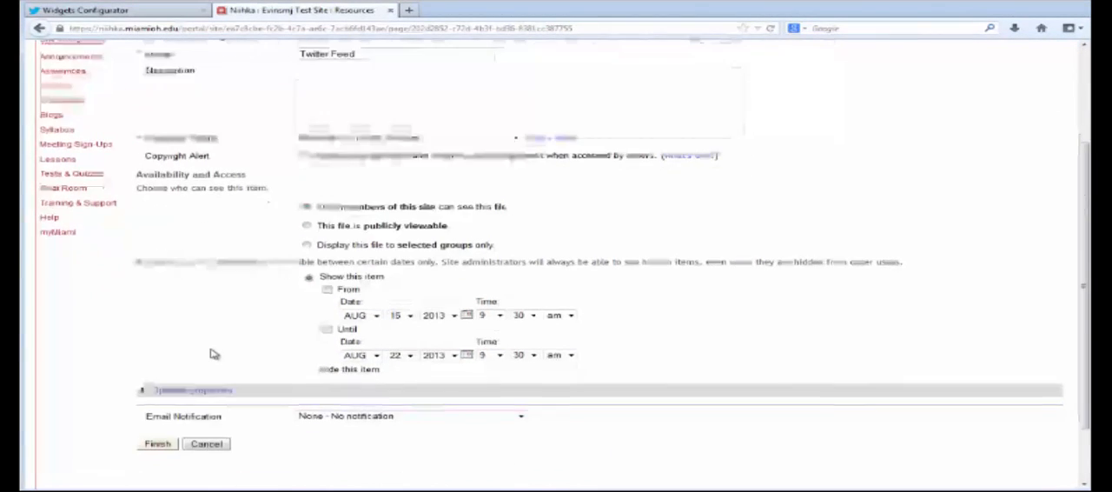
pyautogui.scroll(-2, 215, 353)
pyautogui.click(158, 373)
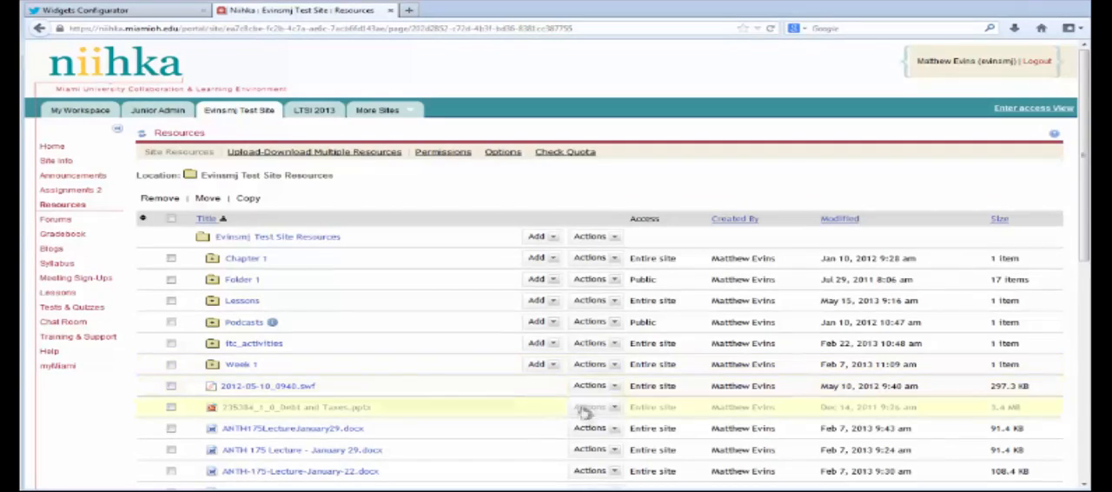
# - Open the details of the Twitter Feed page in Resources and copy its web address
pyautogui.scroll(-2, 579, 410)
pyautogui.scroll(-6, 579, 410)
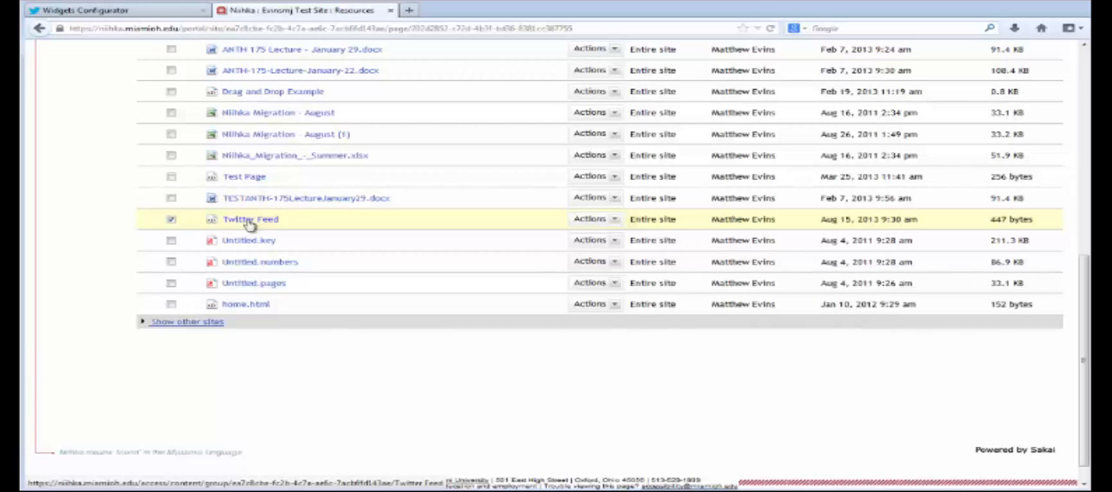
pyautogui.click(613, 221)
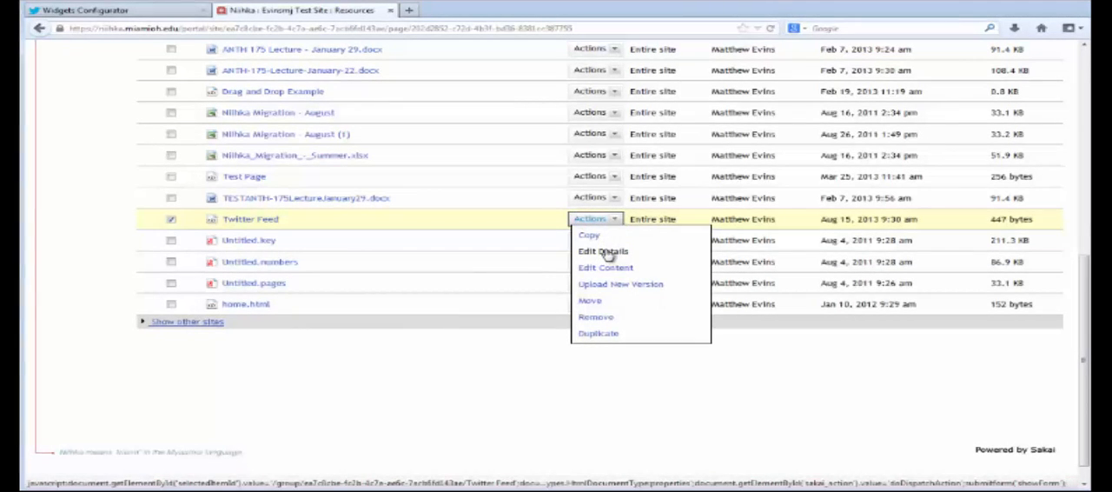
pyautogui.click(606, 253)
pyautogui.scroll(-8, 630, 331)
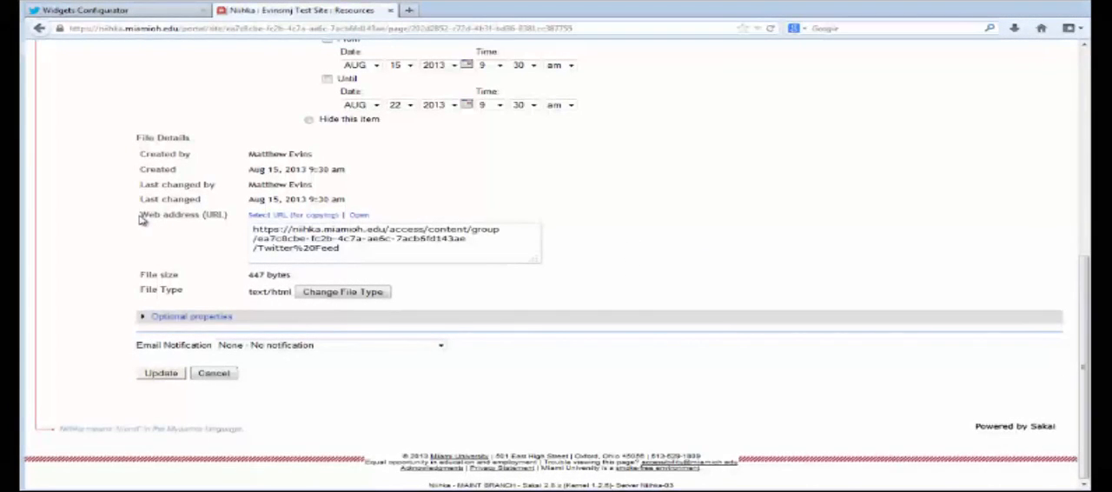
pyautogui.moveTo(139, 214); pyautogui.dragTo(229, 215)
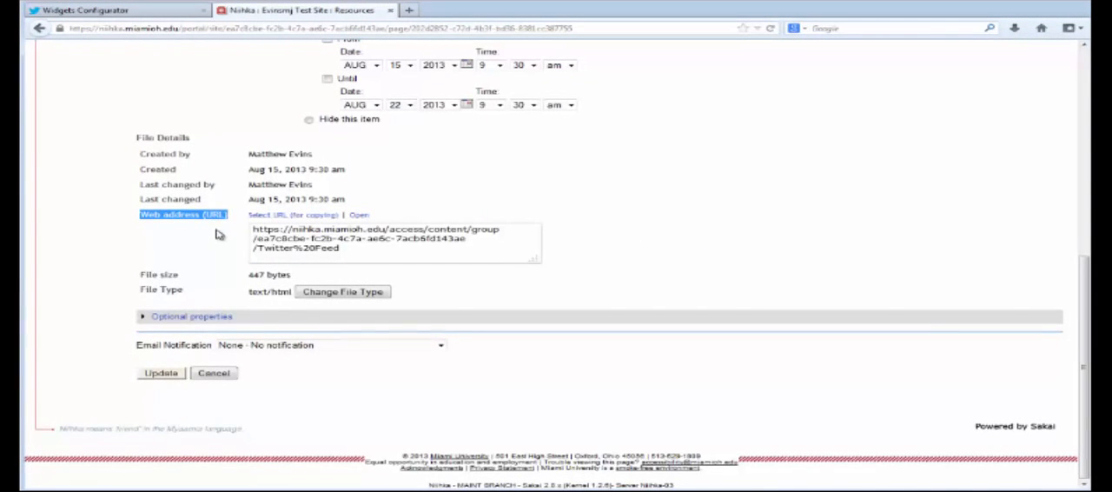
pyautogui.moveTo(356, 250); pyautogui.dragTo(234, 230)
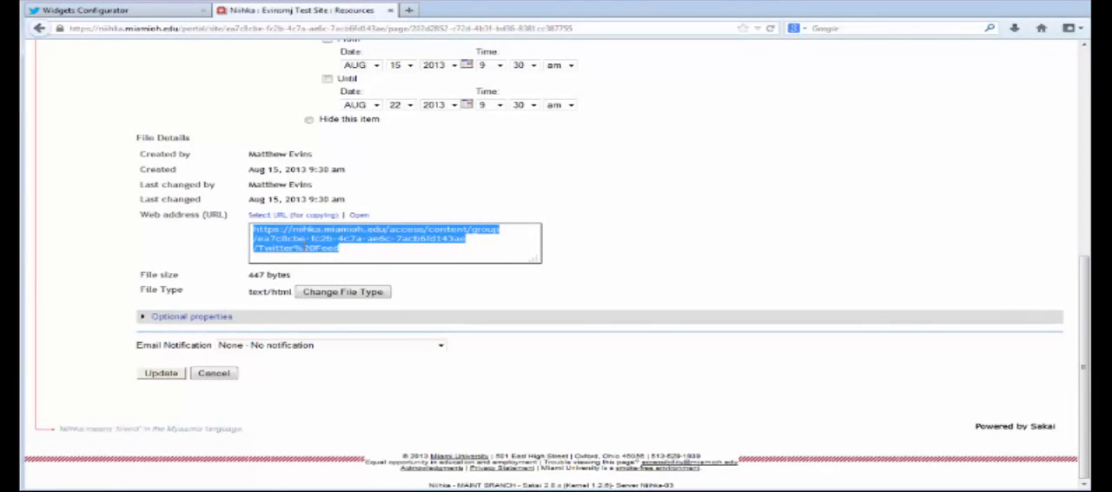
# - Paste the copied page address as the Site Info URL of the Home page's Site Information Display and update the options
pyautogui.scroll(5, 208, 248)
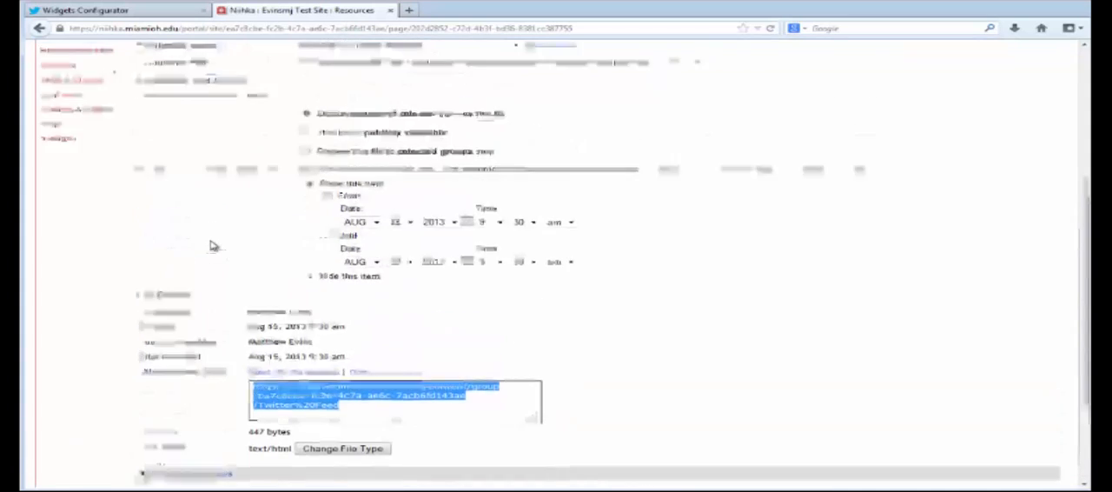
pyautogui.scroll(1, 211, 246)
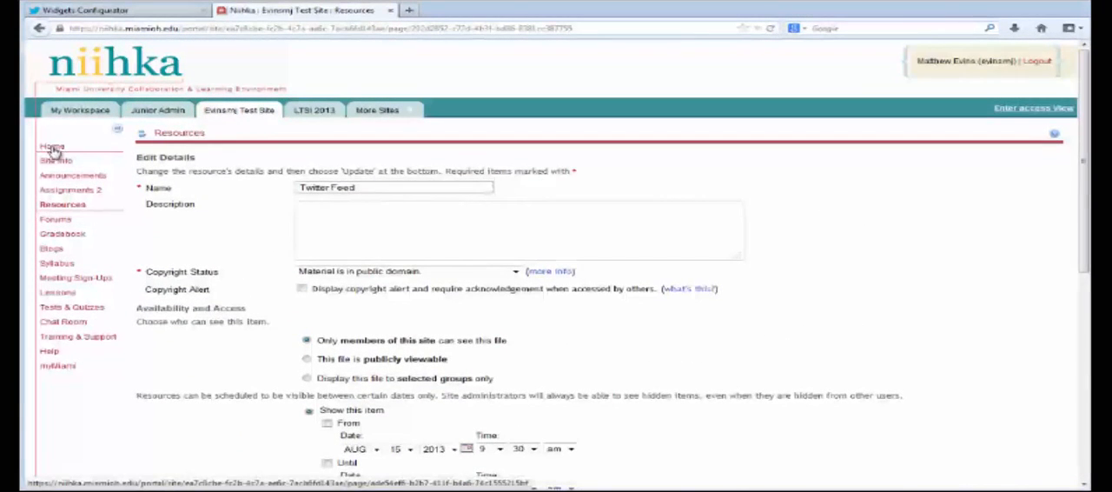
pyautogui.click(54, 147)
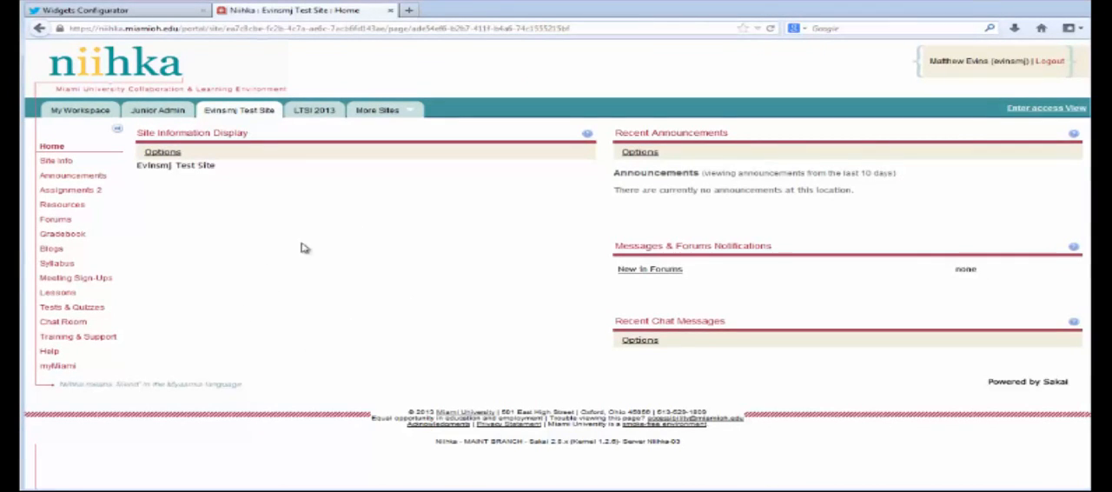
pyautogui.click(162, 152)
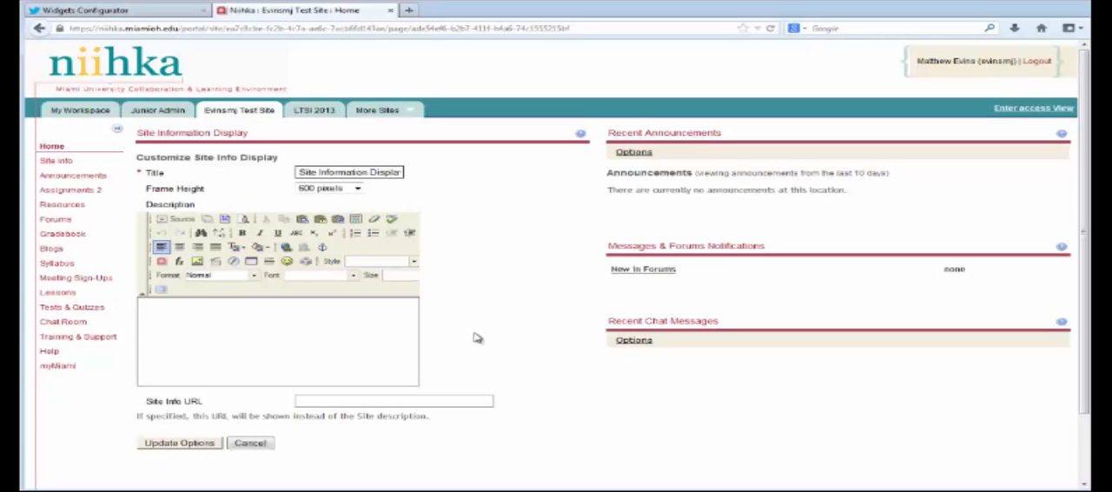
pyautogui.scroll(-2, 548, 335)
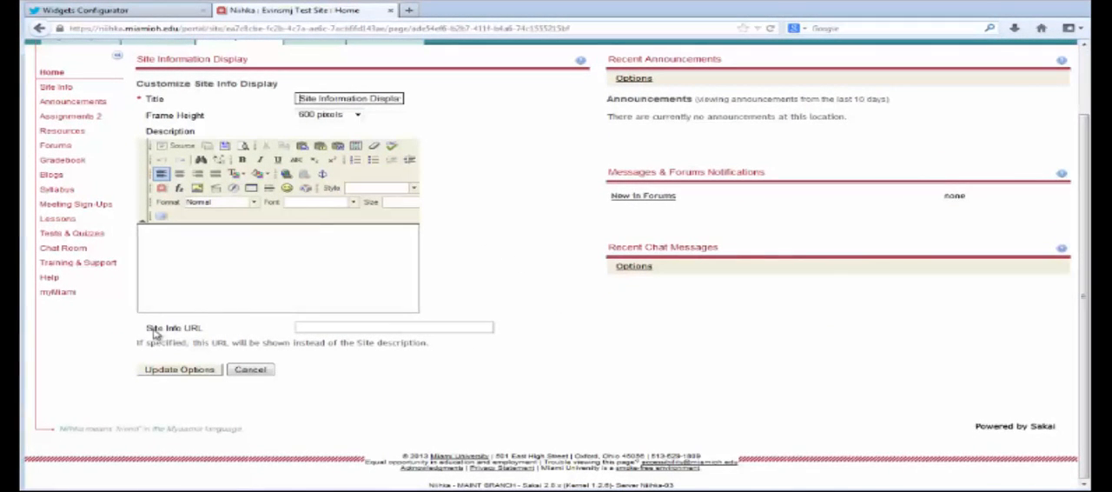
pyautogui.click(317, 326)
pyautogui.hotkey('ctrl', 'v')
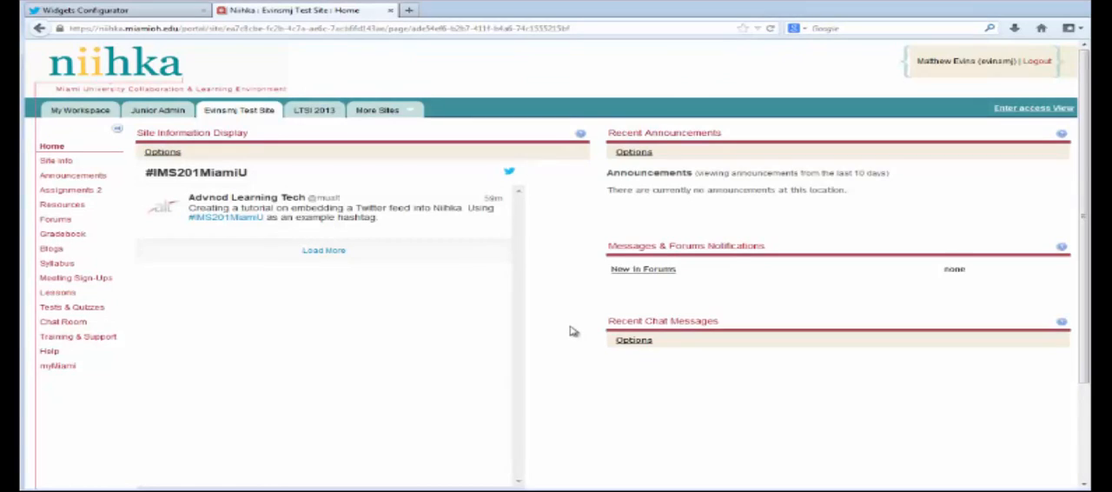
pyautogui.scroll(-2, 572, 331)
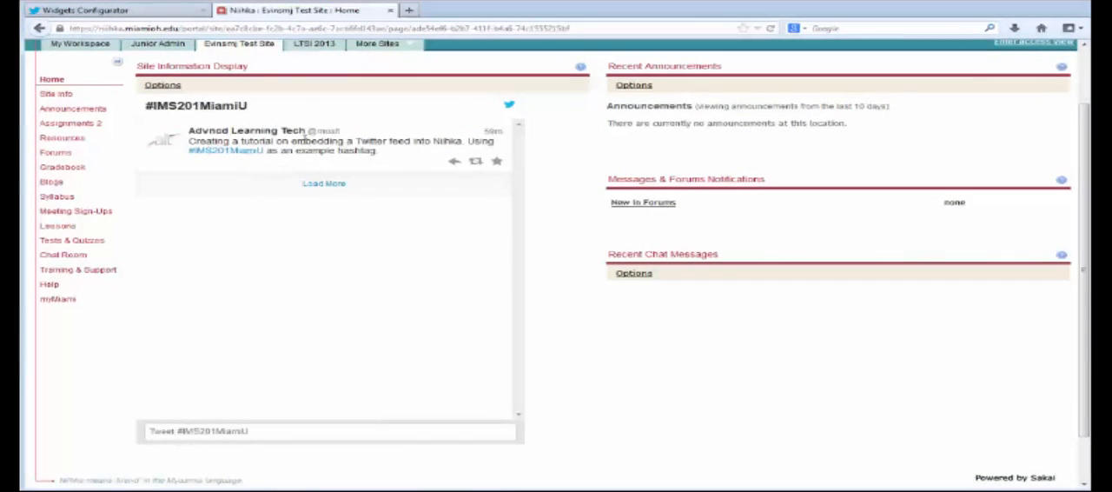